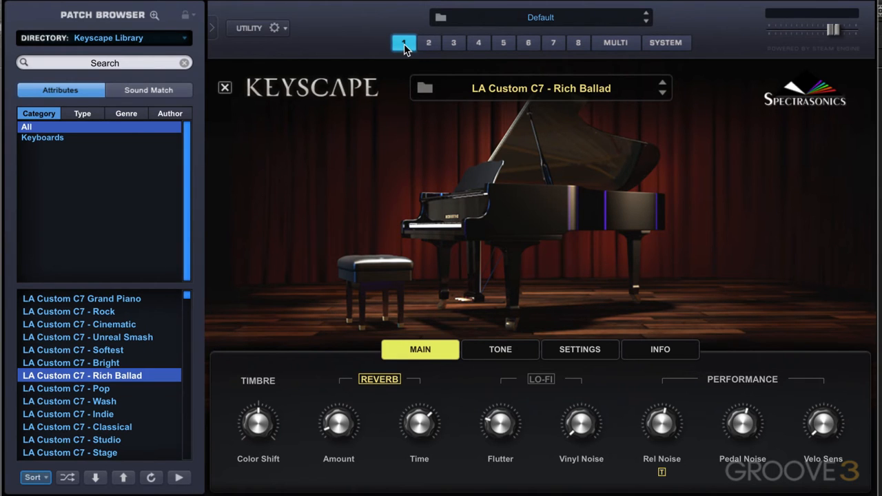
Step: Review the patches loaded in parts 2 to 6, then view all parts together in the multi mixer
{"action": "left_click", "coordinate": [428, 43]}
{"action": "left_click", "coordinate": [454, 46]}
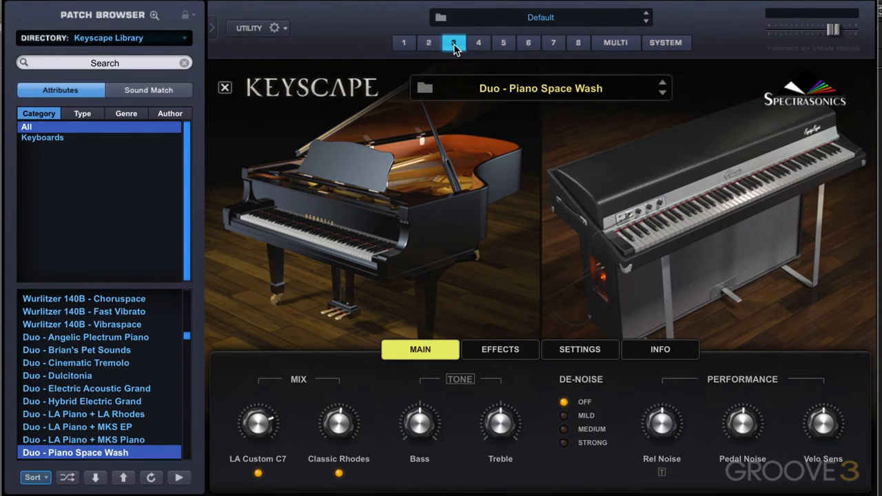
{"action": "left_click", "coordinate": [479, 44]}
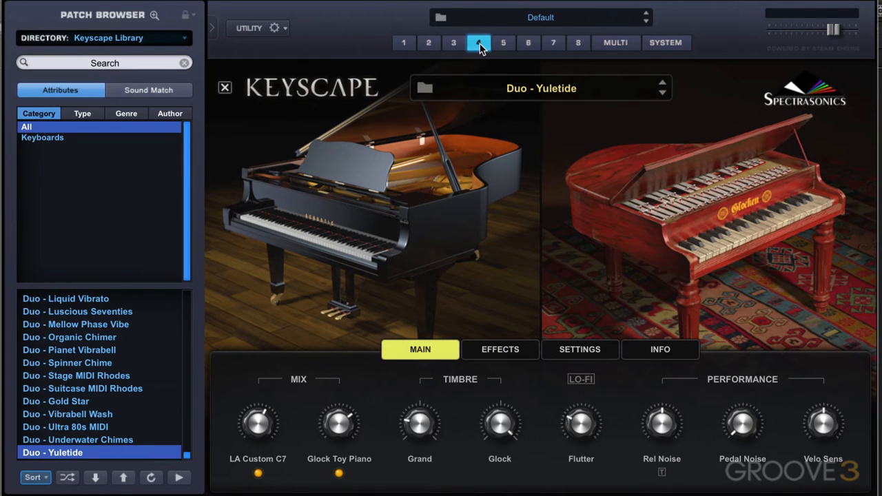
{"action": "left_click", "coordinate": [504, 44]}
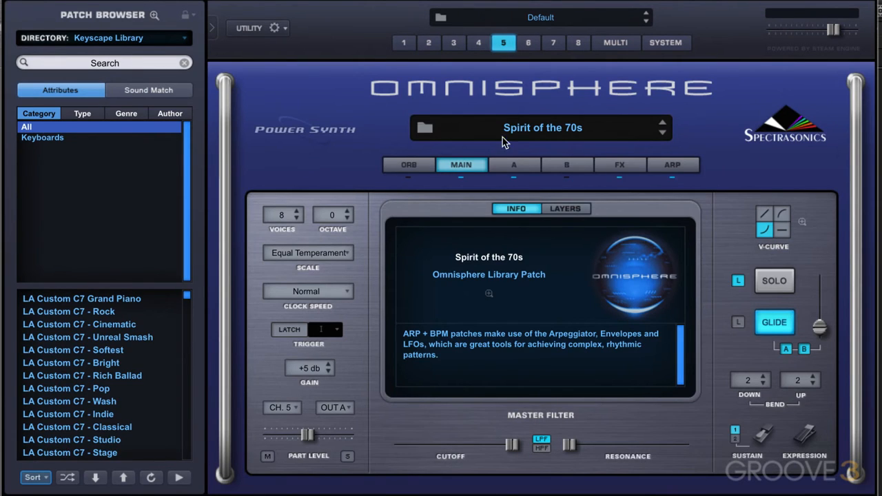
{"action": "left_click", "coordinate": [528, 43]}
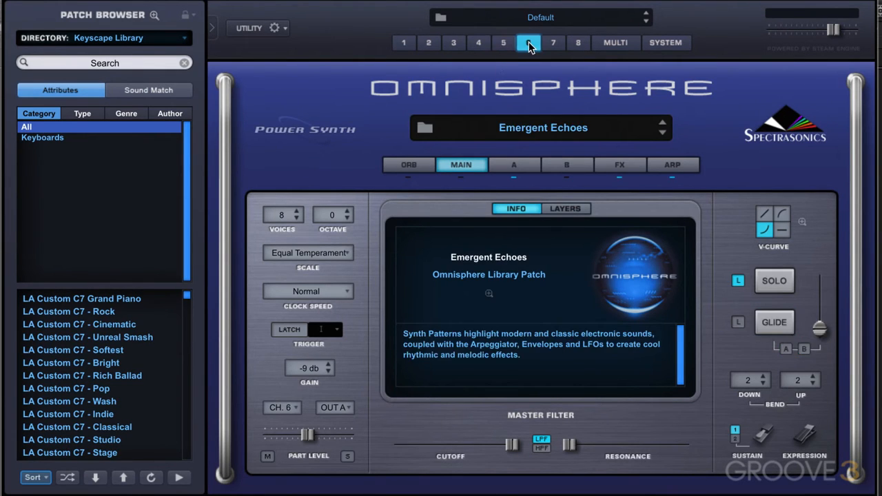
{"action": "left_click", "coordinate": [613, 44]}
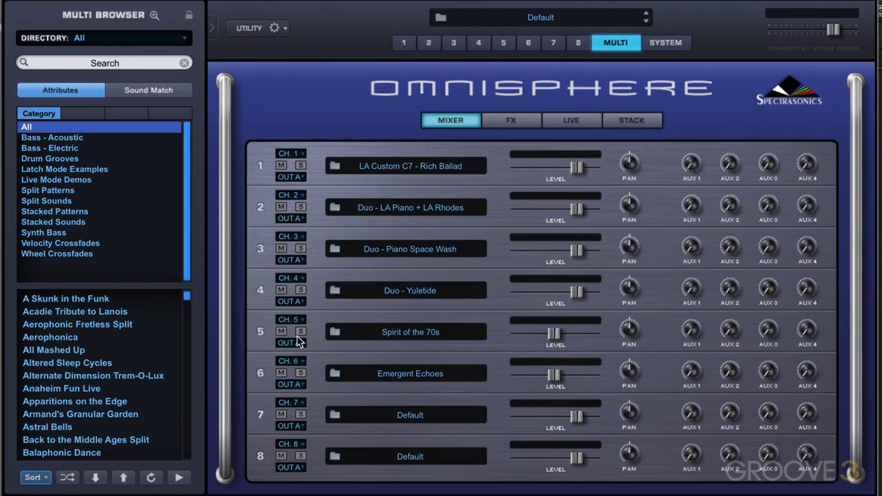
Step: Turn on Live Mode for the multi and set its part labels to Show MIDI CC
{"action": "left_click", "coordinate": [579, 121]}
{"action": "left_click", "coordinate": [478, 161]}
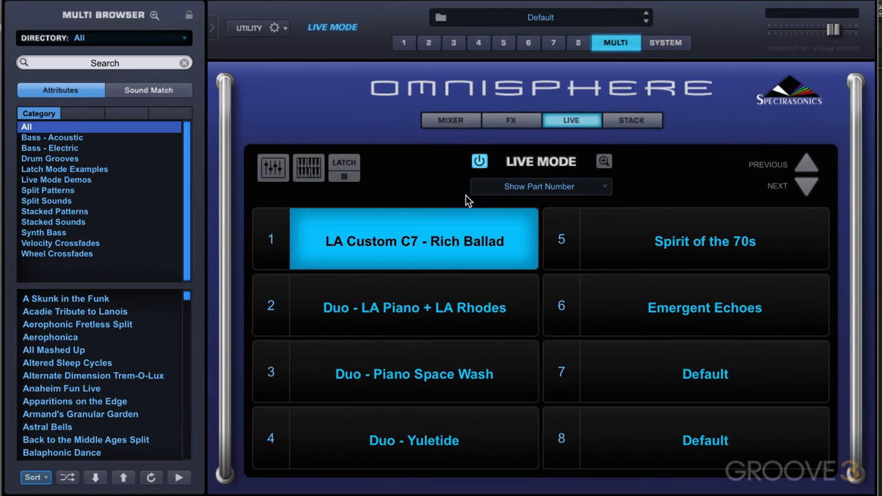
{"action": "left_click", "coordinate": [527, 186]}
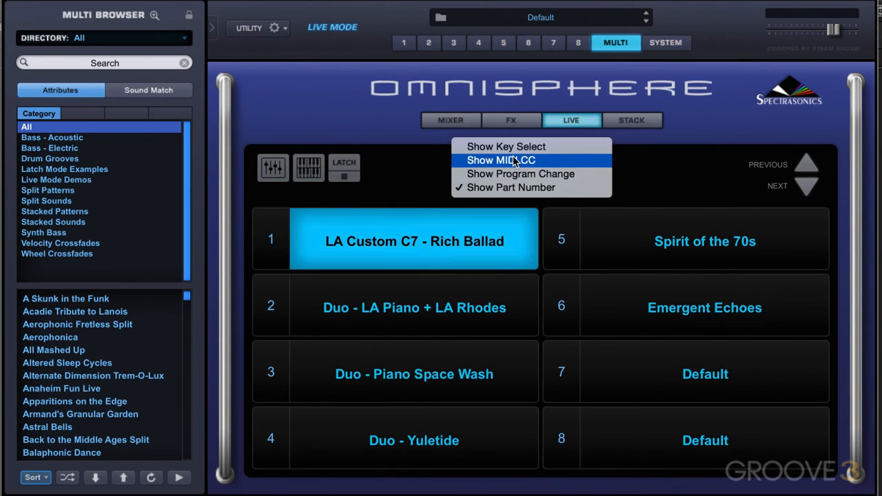
{"action": "left_click", "coordinate": [514, 160]}
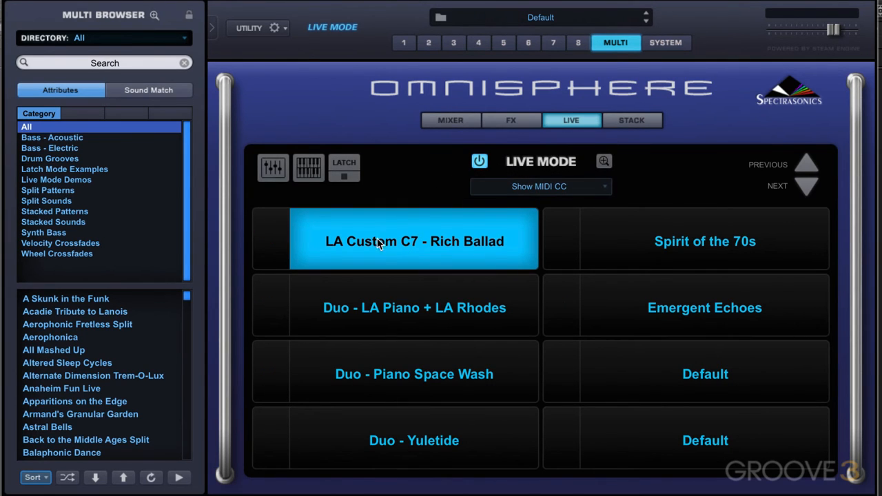
Step: Assign the first four live parts to CC 51, 52, 53 and 54 in order with MIDI CC Learn
{"action": "right_click", "coordinate": [398, 240]}
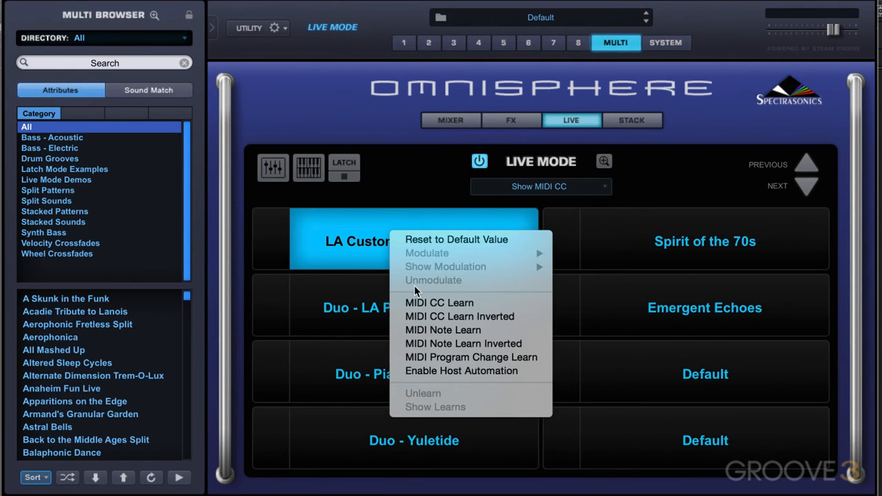
{"action": "left_click", "coordinate": [427, 303]}
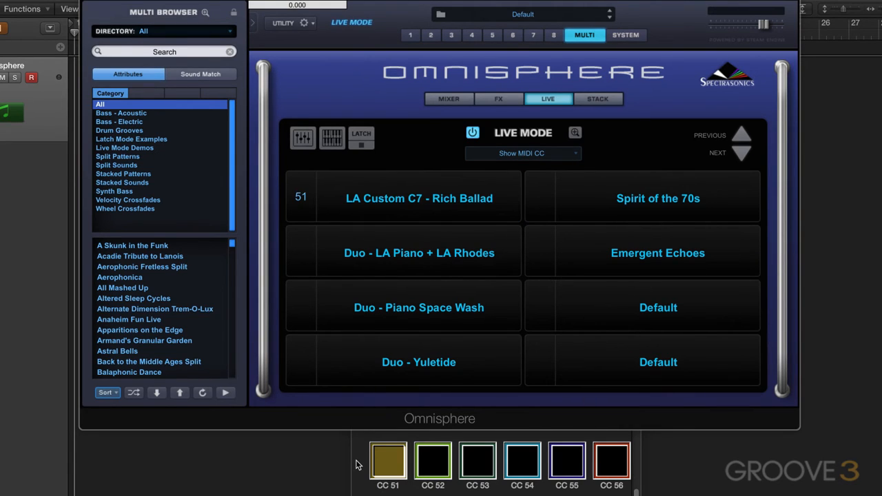
{"action": "right_click", "coordinate": [405, 252]}
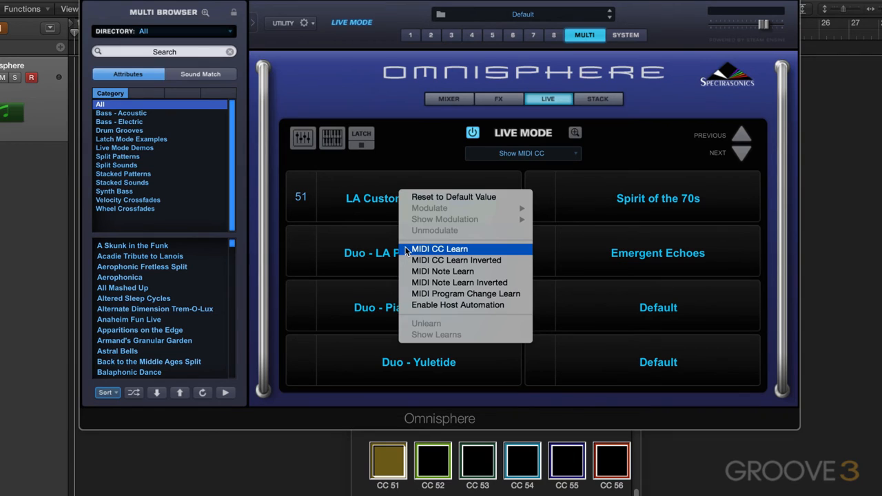
{"action": "left_click", "coordinate": [406, 250]}
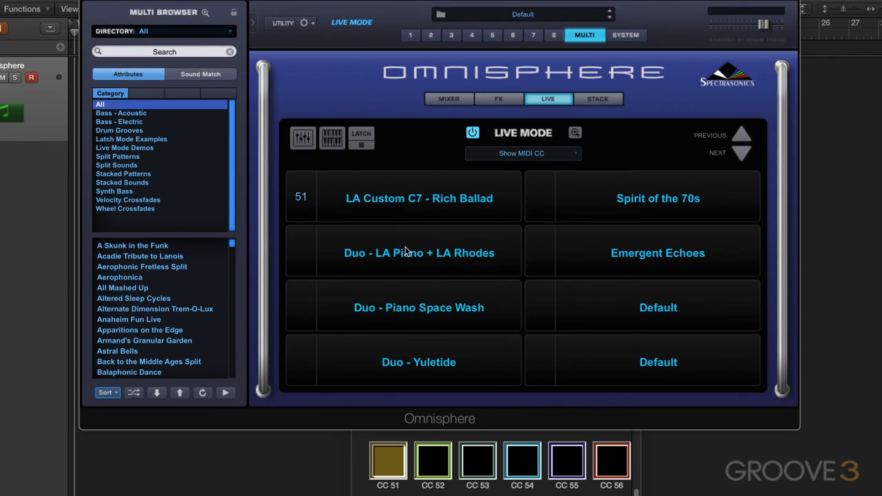
{"action": "right_click", "coordinate": [393, 310]}
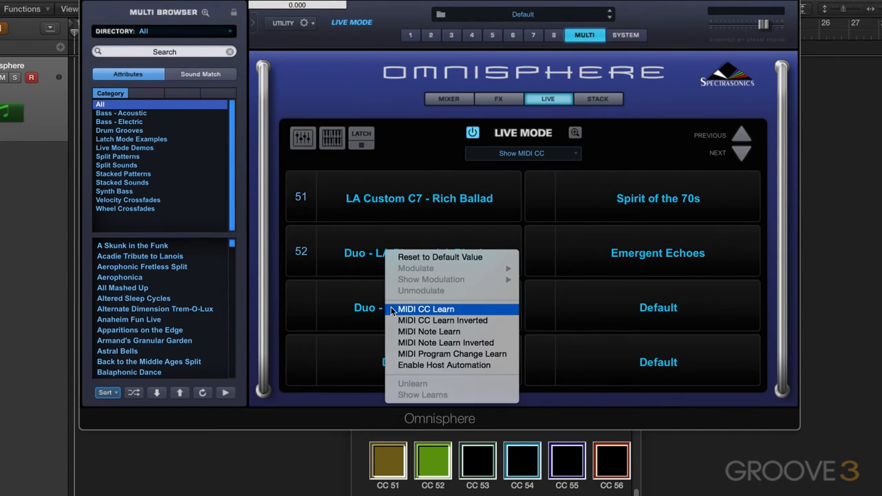
{"action": "left_click", "coordinate": [412, 311]}
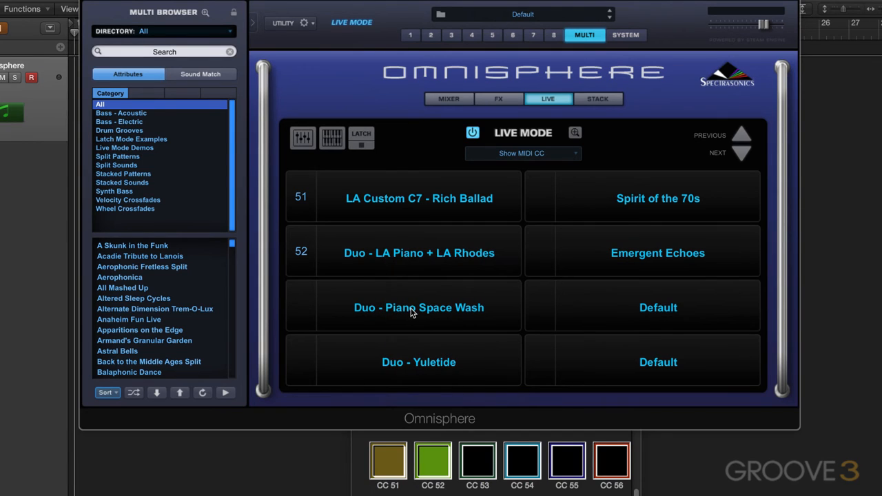
{"action": "right_click", "coordinate": [408, 350]}
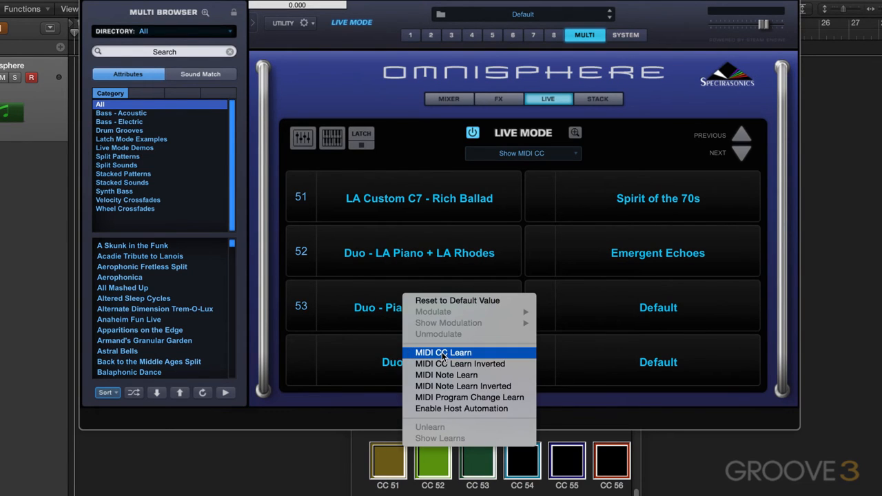
{"action": "left_click", "coordinate": [442, 352]}
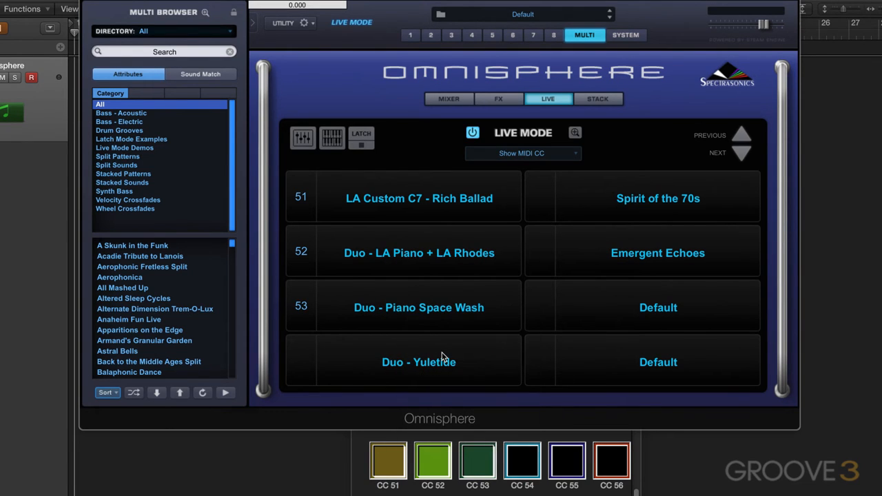
Step: Assign Spirit of the 70s to CC 55 and Emergent Echoes to CC 56 with MIDI CC Learn
{"action": "right_click", "coordinate": [624, 209]}
{"action": "left_click", "coordinate": [658, 206]}
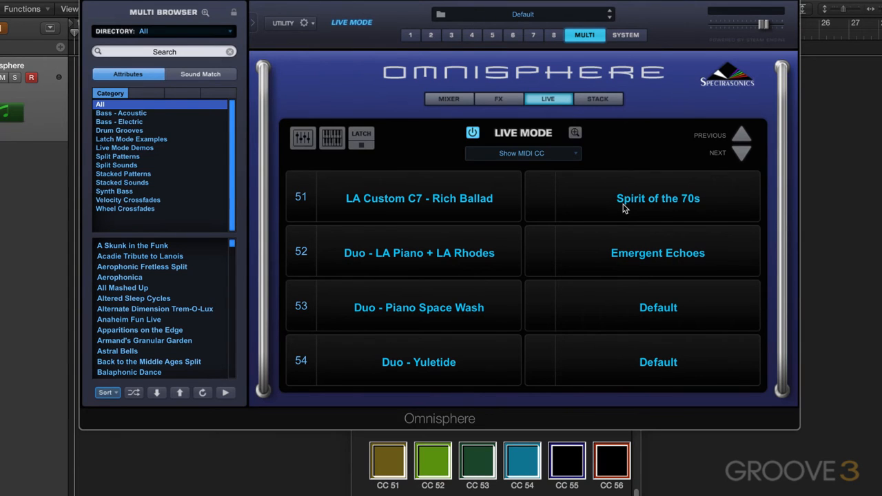
{"action": "right_click", "coordinate": [634, 244]}
{"action": "left_click", "coordinate": [637, 247]}
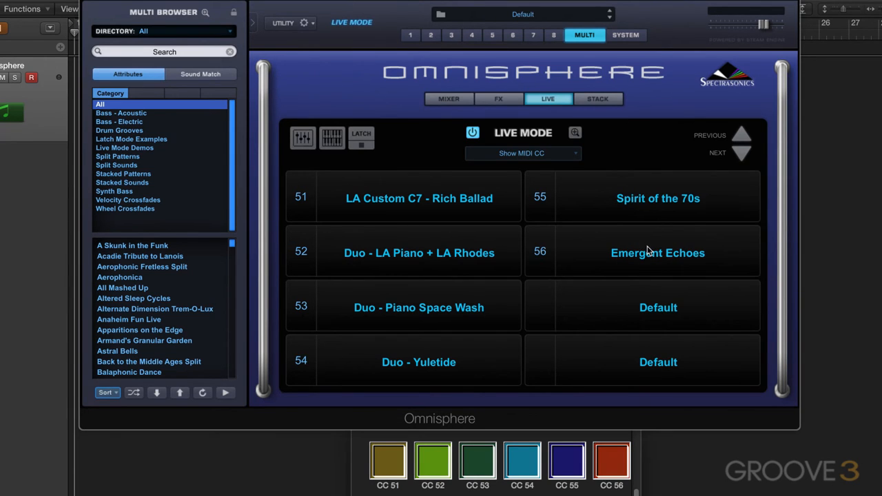
Step: Audition the six assigned live parts one after another, from LA Custom C7 - Rich Ballad to Emergent Echoes
{"action": "left_click", "coordinate": [425, 200]}
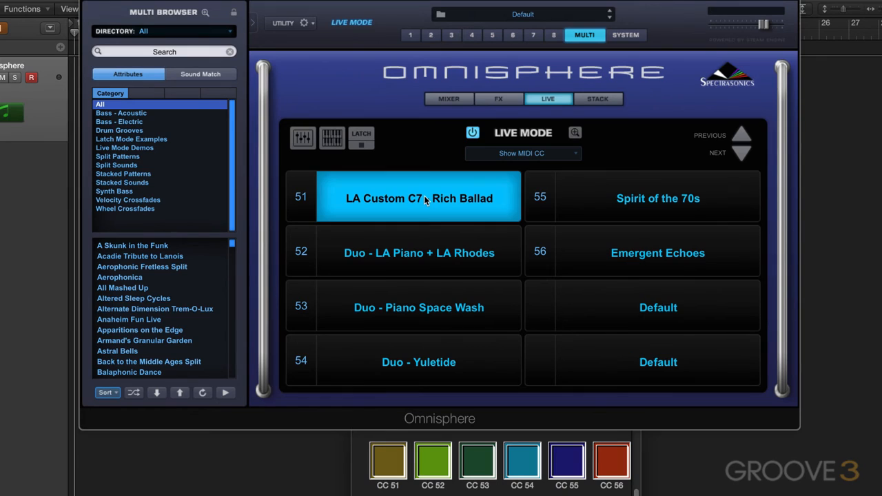
{"action": "left_click", "coordinate": [415, 255]}
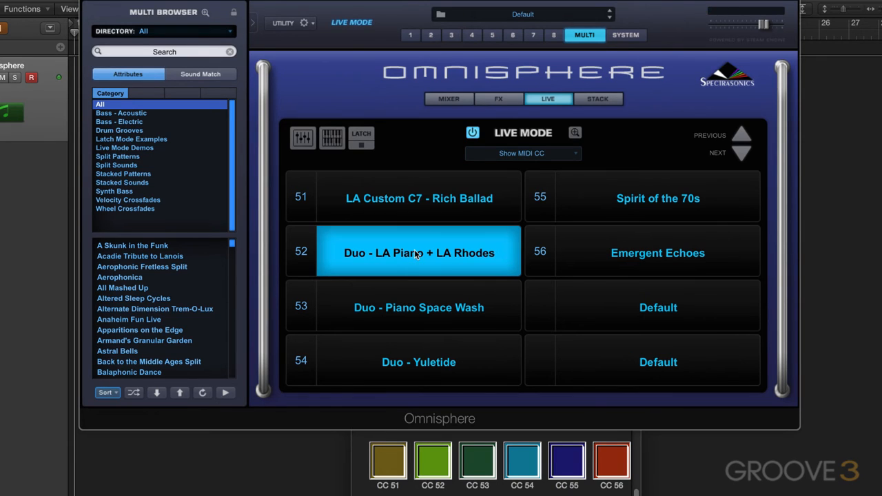
{"action": "left_click", "coordinate": [419, 313]}
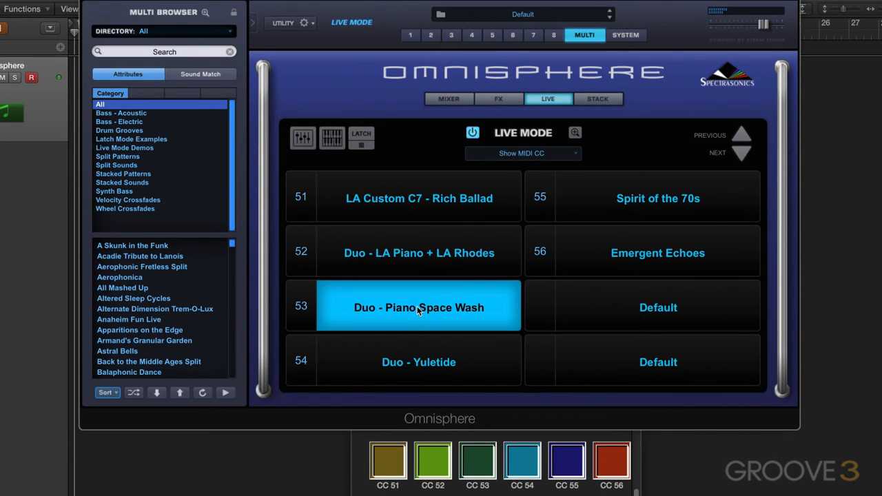
{"action": "left_click", "coordinate": [419, 362]}
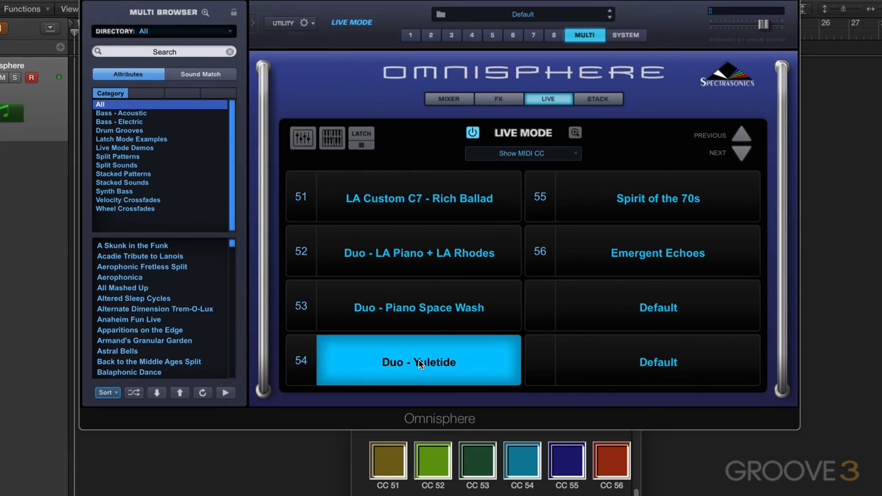
{"action": "left_click", "coordinate": [667, 200]}
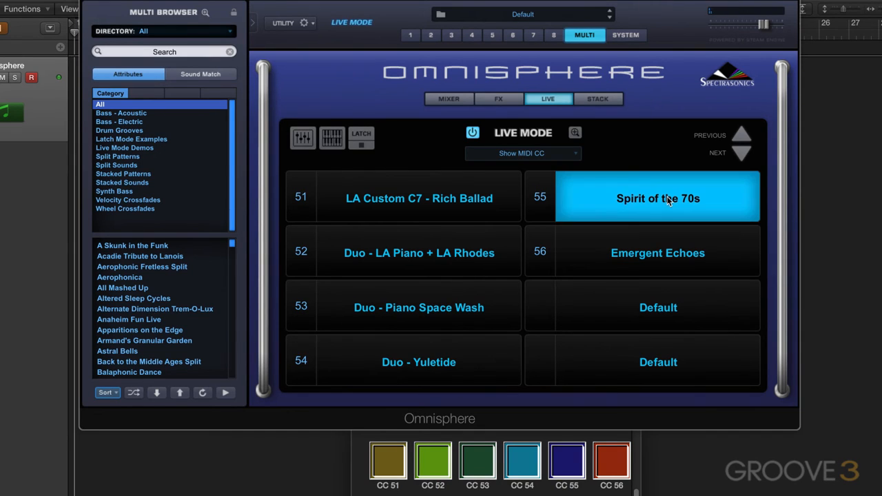
{"action": "left_click", "coordinate": [658, 256]}
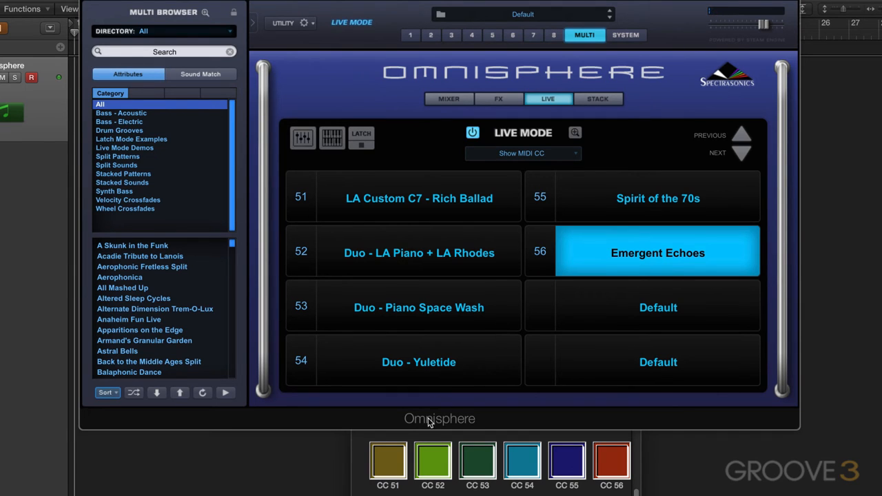
Step: Toggle the CC 51, 52, 54, 55 and 56 controller pads in the Environment window until no live part is active
{"action": "left_click", "coordinate": [390, 463]}
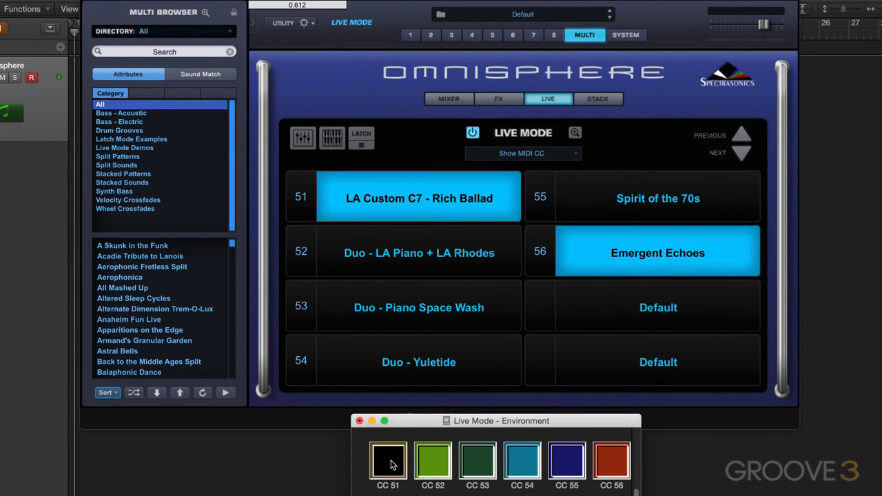
{"action": "left_click", "coordinate": [434, 461]}
{"action": "left_click", "coordinate": [434, 463]}
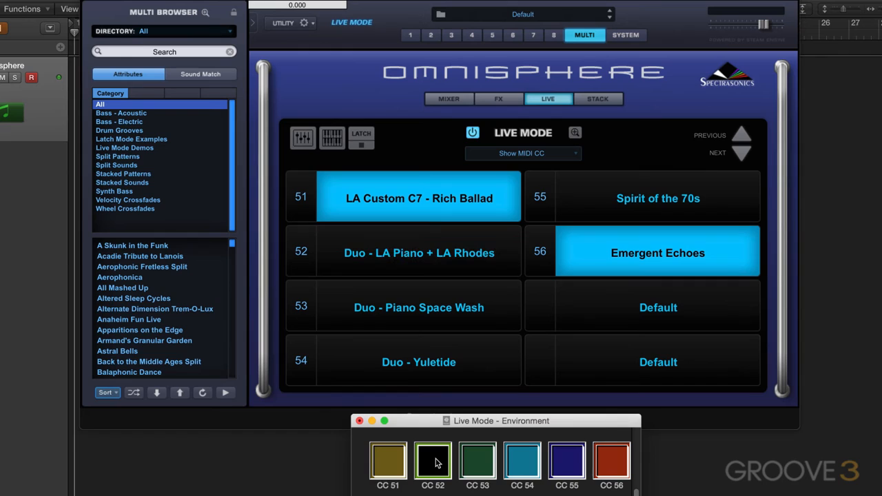
{"action": "left_click", "coordinate": [393, 461]}
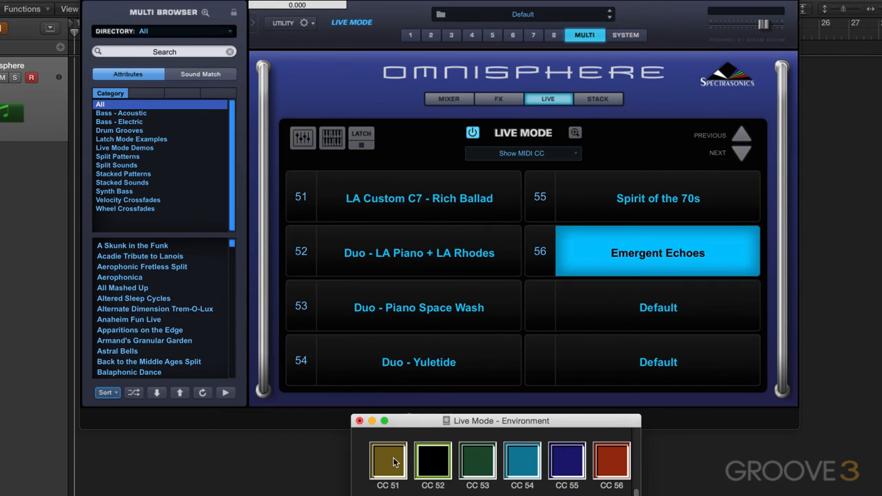
{"action": "left_click", "coordinate": [514, 463]}
{"action": "left_click", "coordinate": [527, 463]}
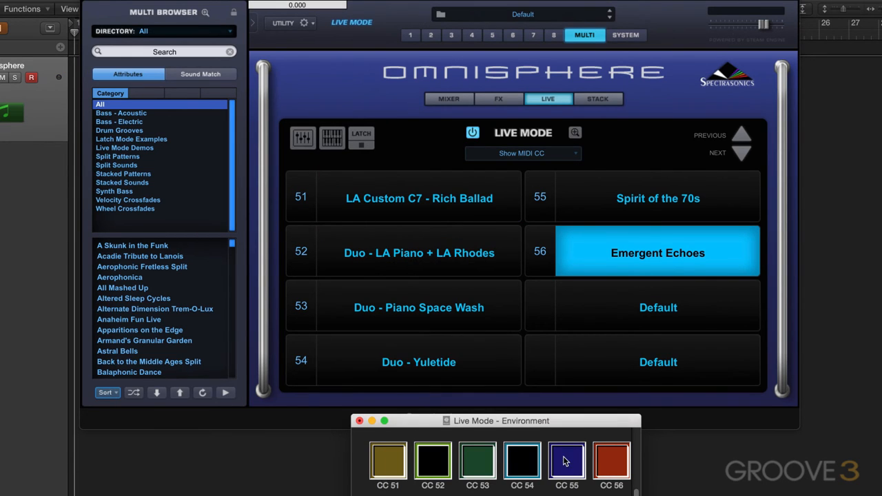
{"action": "left_click", "coordinate": [565, 462]}
{"action": "left_click", "coordinate": [565, 462]}
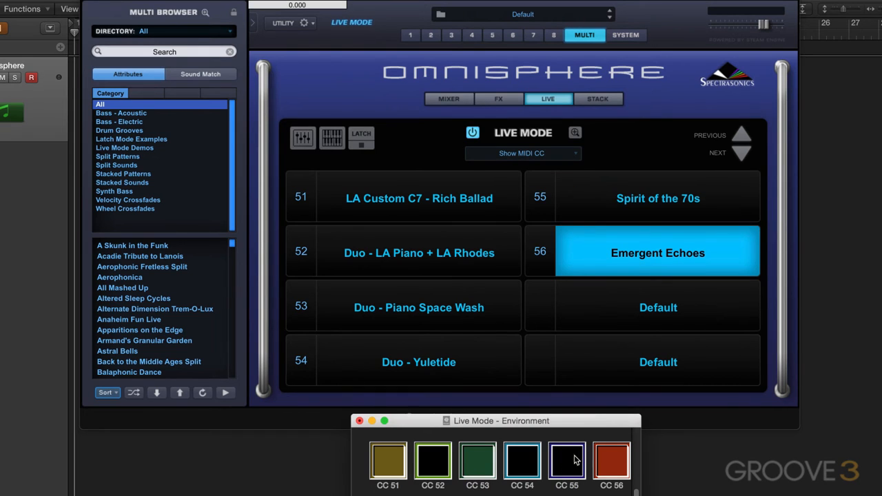
{"action": "left_click", "coordinate": [617, 463]}
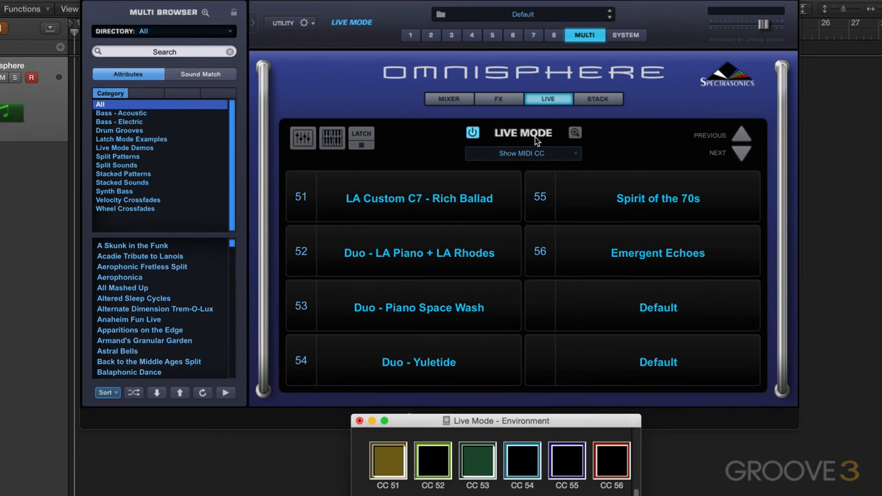
Step: Show the mixer controls beside each live part to view their level faders and mute and solo switches
{"action": "left_click", "coordinate": [550, 155]}
{"action": "left_click", "coordinate": [321, 138]}
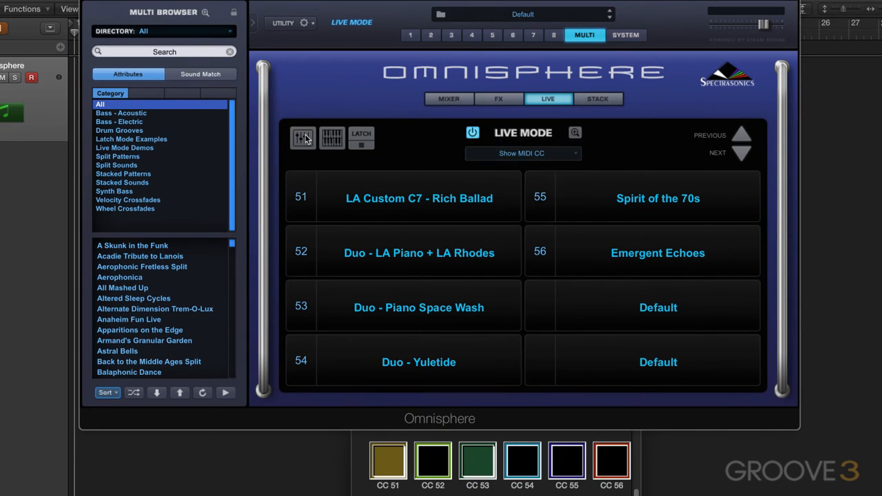
{"action": "left_click", "coordinate": [306, 138]}
{"action": "mouse_move", "coordinate": [540, 198]}
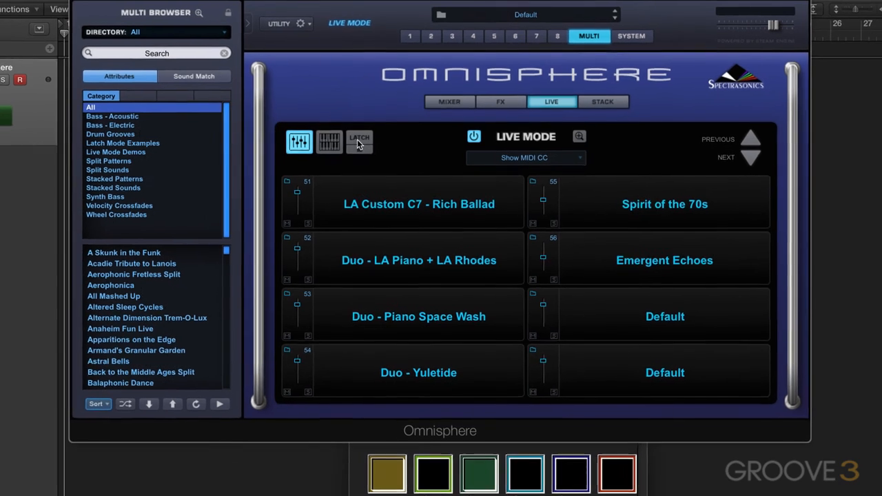
Step: Show the latch controls and set Spirit of the 70s and Emergent Echoes to Trigger next beat
{"action": "left_click", "coordinate": [359, 136]}
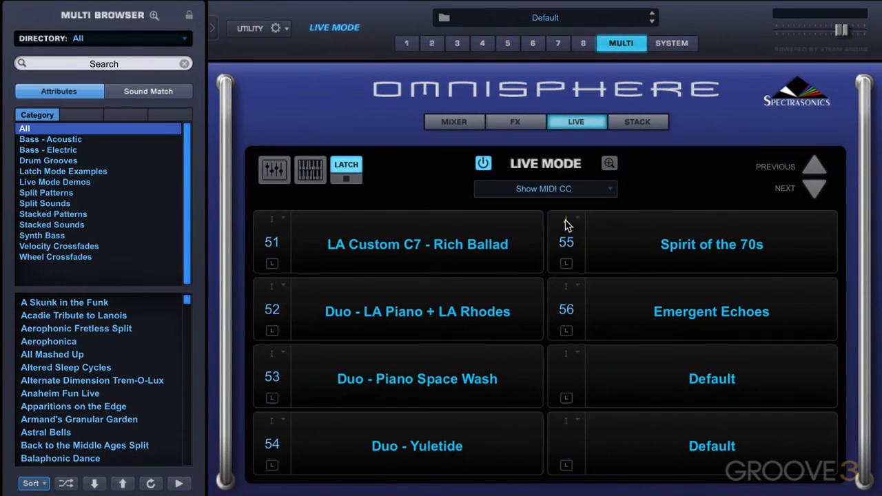
{"action": "left_click", "coordinate": [565, 221]}
{"action": "left_click", "coordinate": [541, 209]}
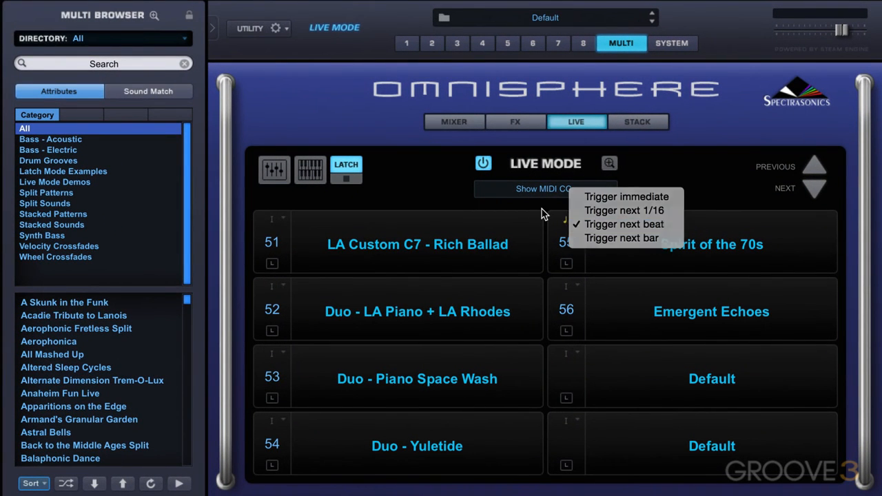
{"action": "left_click", "coordinate": [567, 286]}
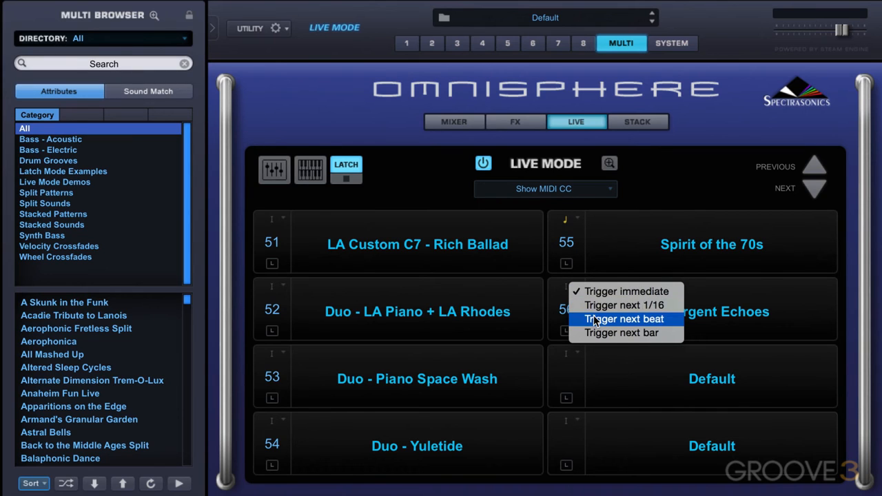
{"action": "left_click", "coordinate": [595, 319]}
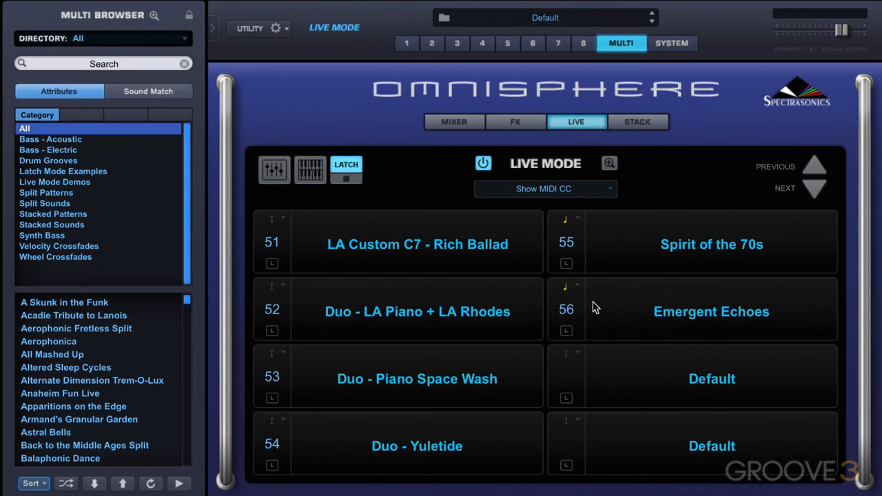